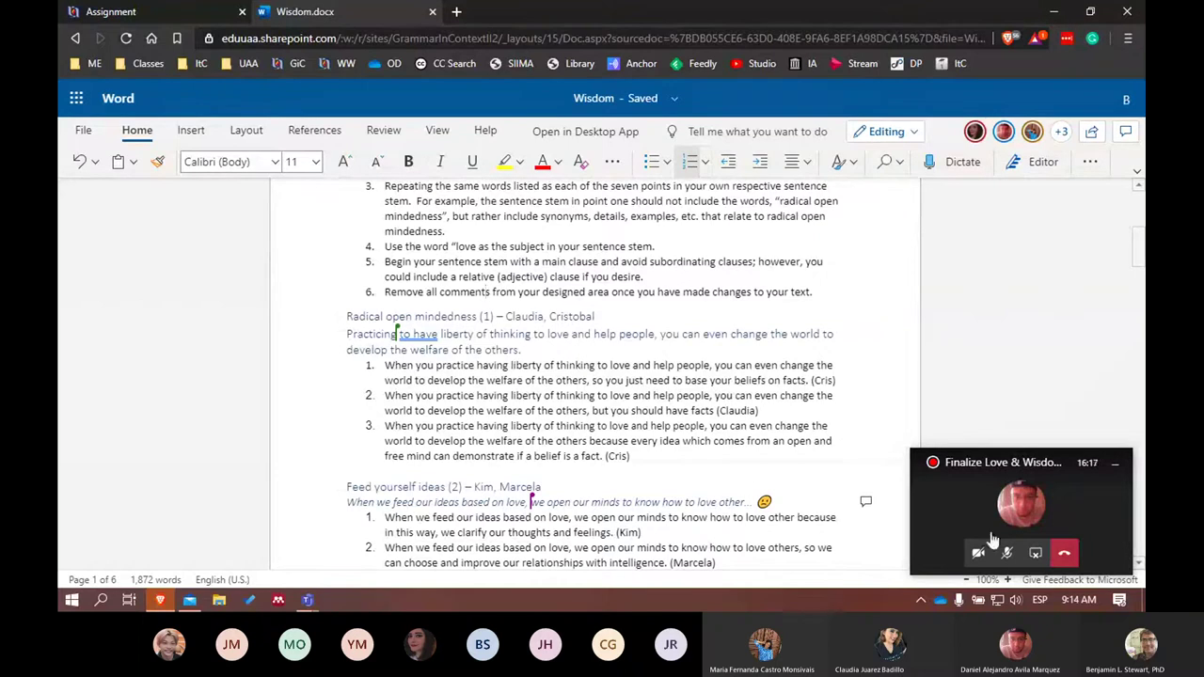
- Unmute the meeting microphone and look through the seven PROPE A sections of the Wisdom document
{"action": "left_click", "coordinate": [1007, 556]}
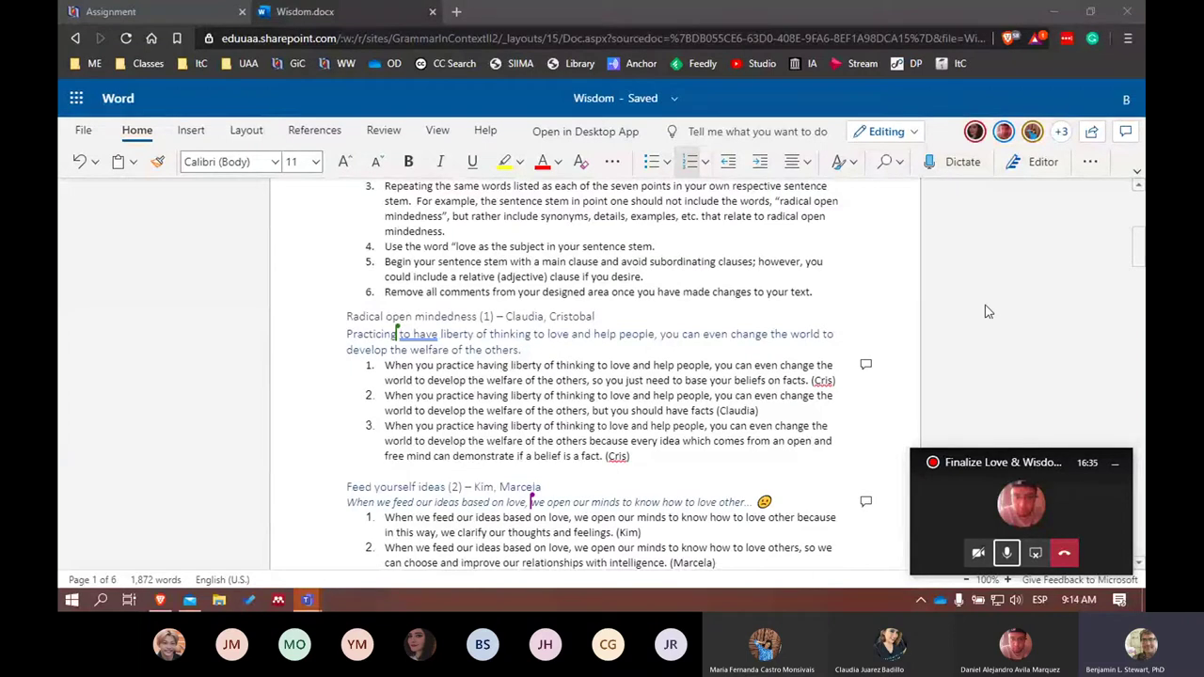
{"action": "scroll", "coordinate": [976, 243], "scroll_direction": "down", "scroll_amount": 7}
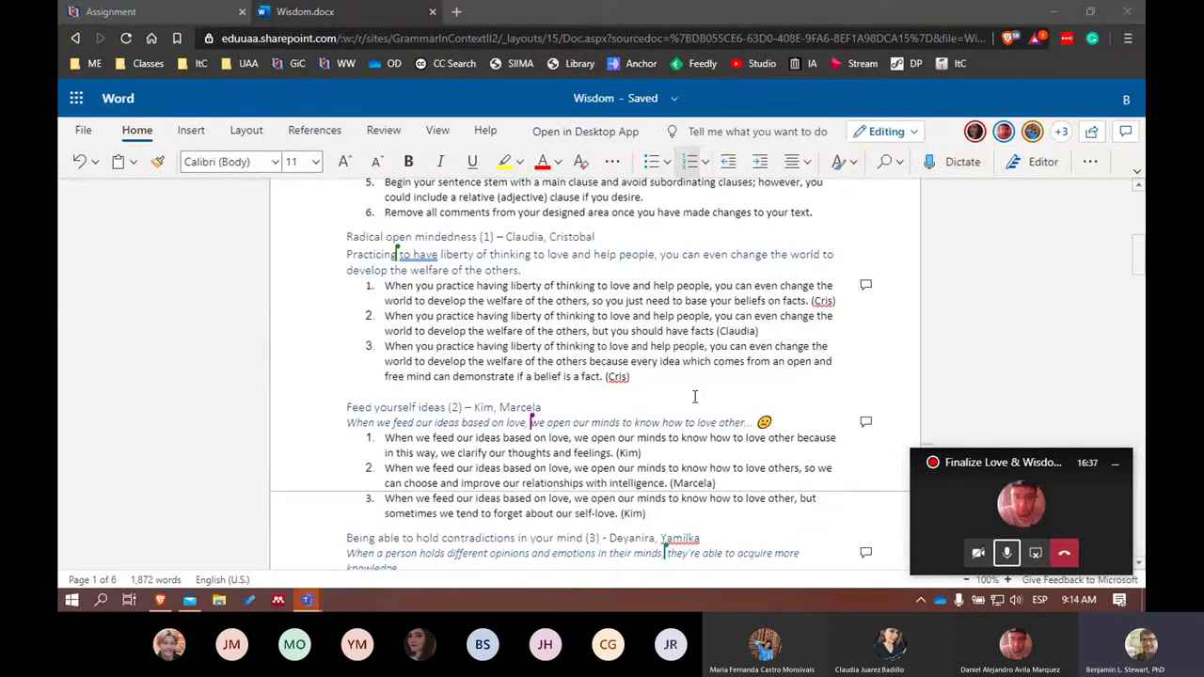
{"action": "scroll", "coordinate": [657, 417], "scroll_direction": "down", "scroll_amount": 12}
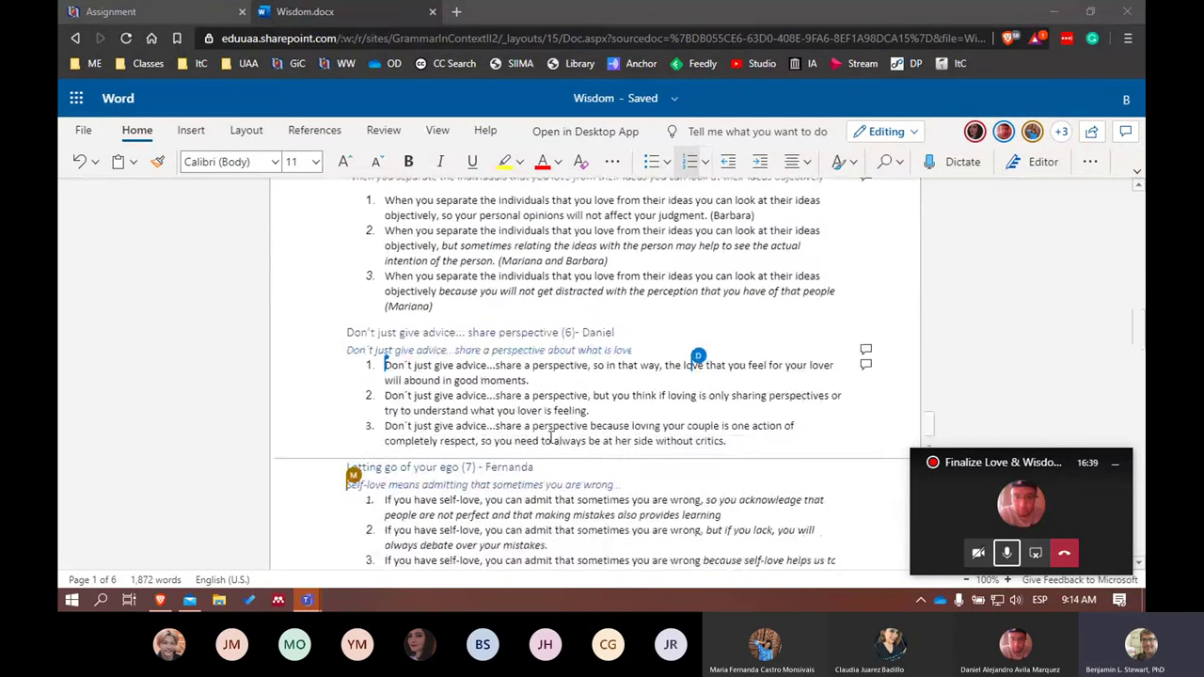
{"action": "scroll", "coordinate": [458, 435], "scroll_direction": "down", "scroll_amount": 4}
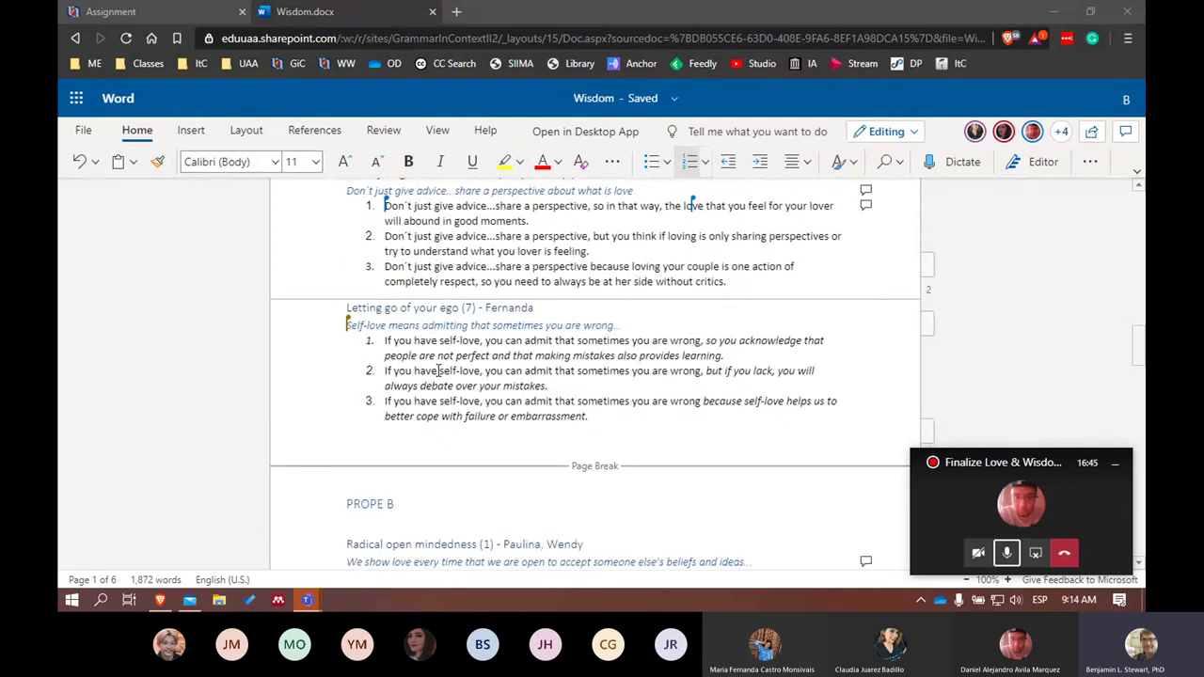
{"action": "scroll", "coordinate": [515, 365], "scroll_direction": "up", "scroll_amount": 7}
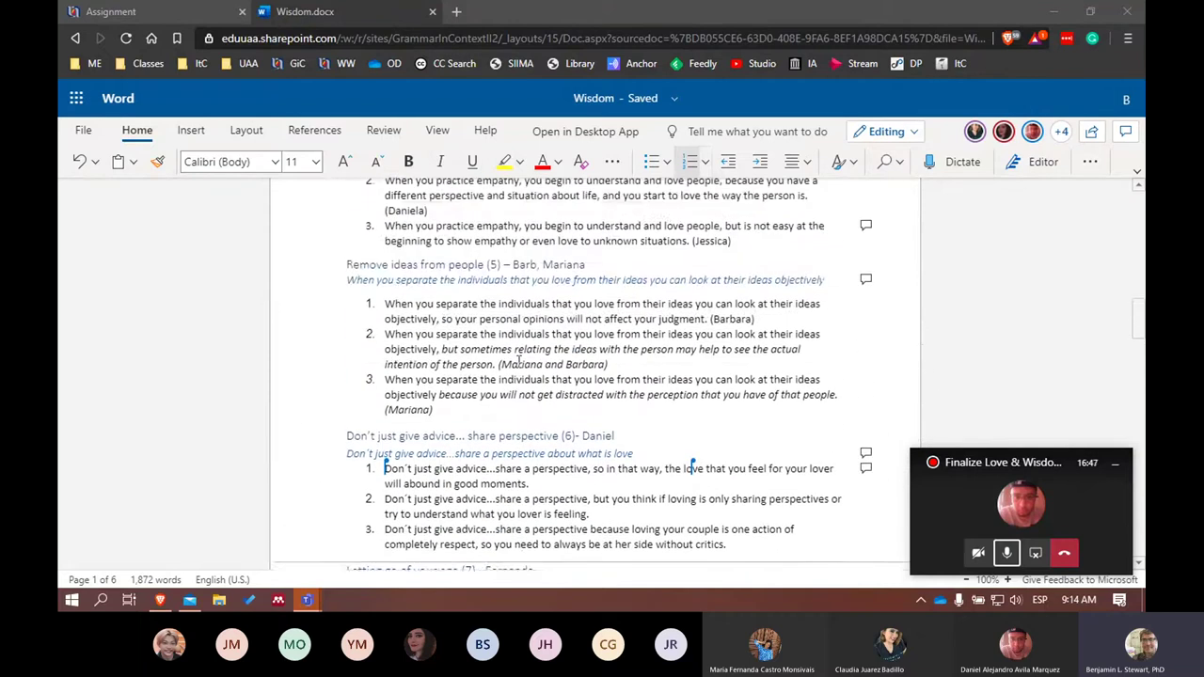
{"action": "scroll", "coordinate": [518, 362], "scroll_direction": "up", "scroll_amount": 10}
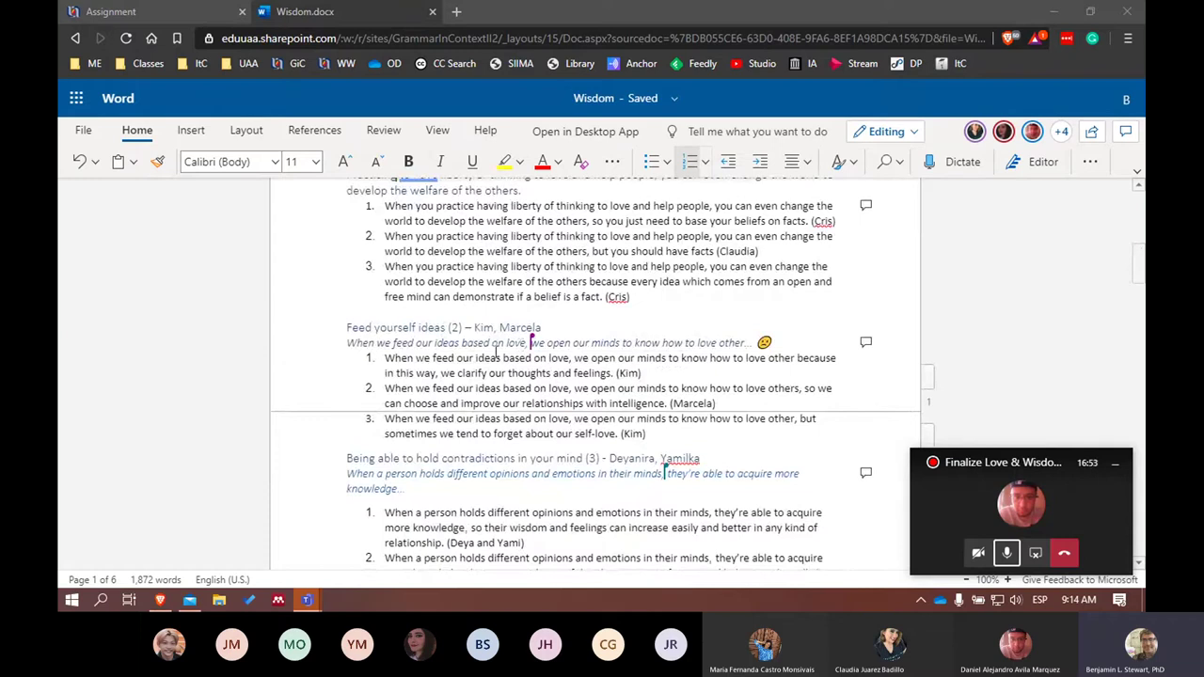
{"action": "scroll", "coordinate": [517, 343], "scroll_direction": "up", "scroll_amount": 12}
{"action": "scroll", "coordinate": [556, 332], "scroll_direction": "down", "scroll_amount": 5}
{"action": "scroll", "coordinate": [560, 334], "scroll_direction": "down", "scroll_amount": 3}
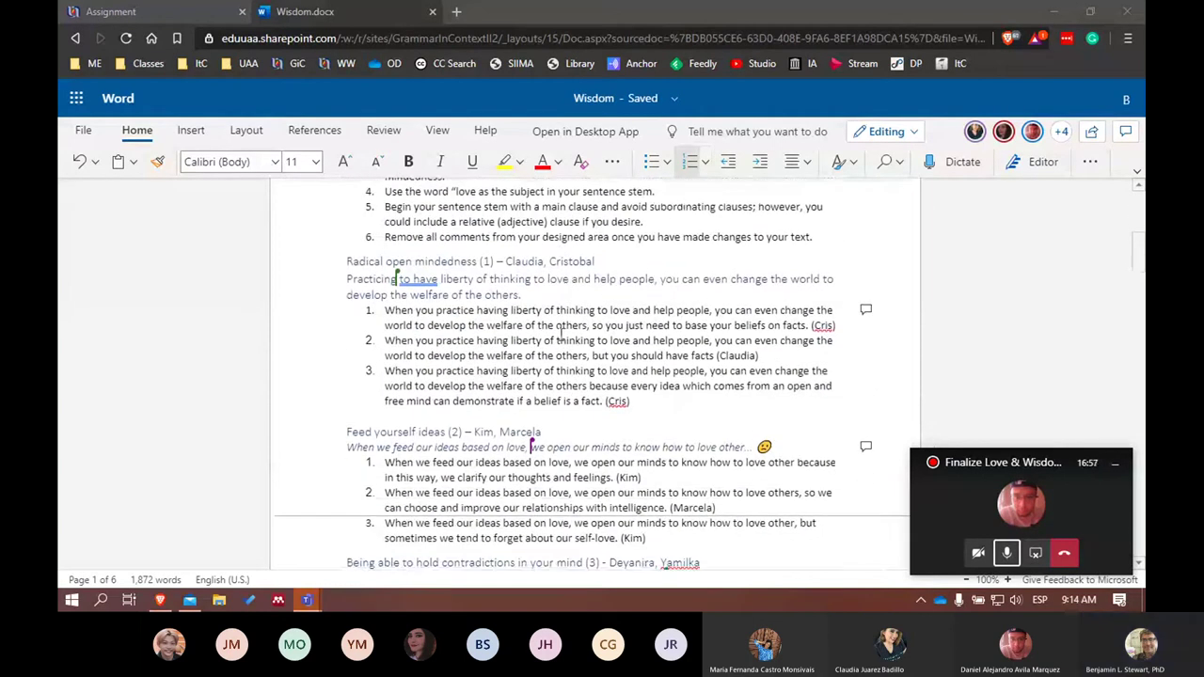
{"action": "scroll", "coordinate": [558, 334], "scroll_direction": "down", "scroll_amount": 3}
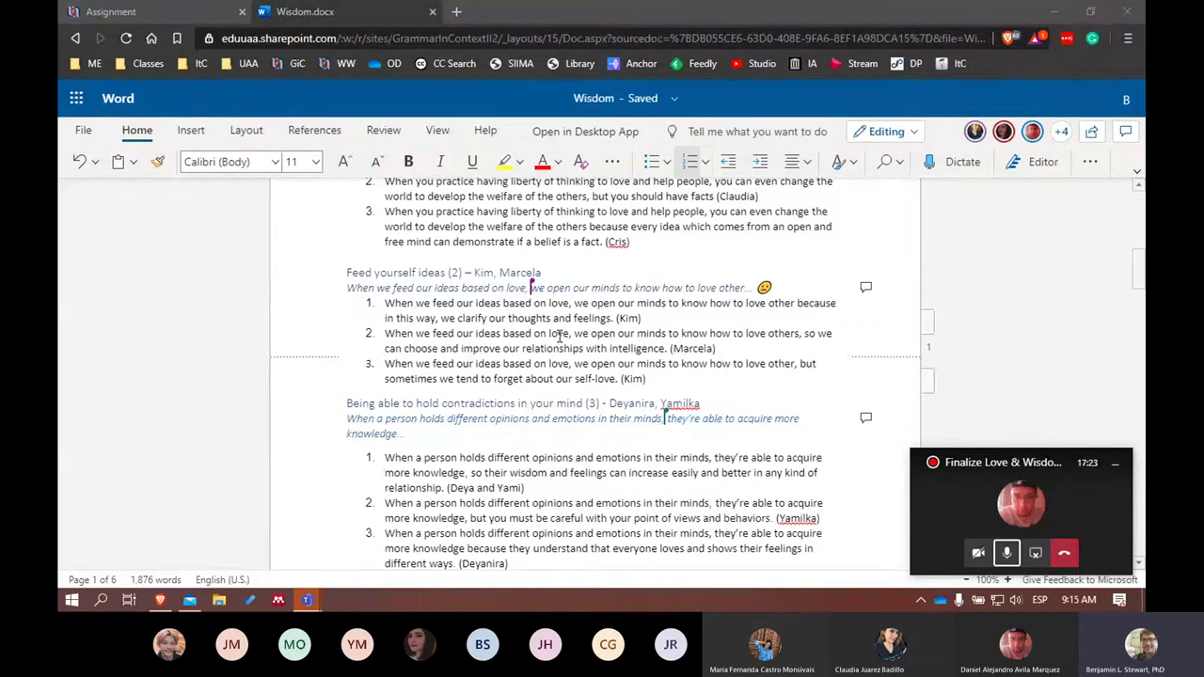
- Highlight the six rules under "Avoid...", look over the first PROPE A sections again, and mute the microphone
{"action": "scroll", "coordinate": [508, 333], "scroll_direction": "up", "scroll_amount": 10}
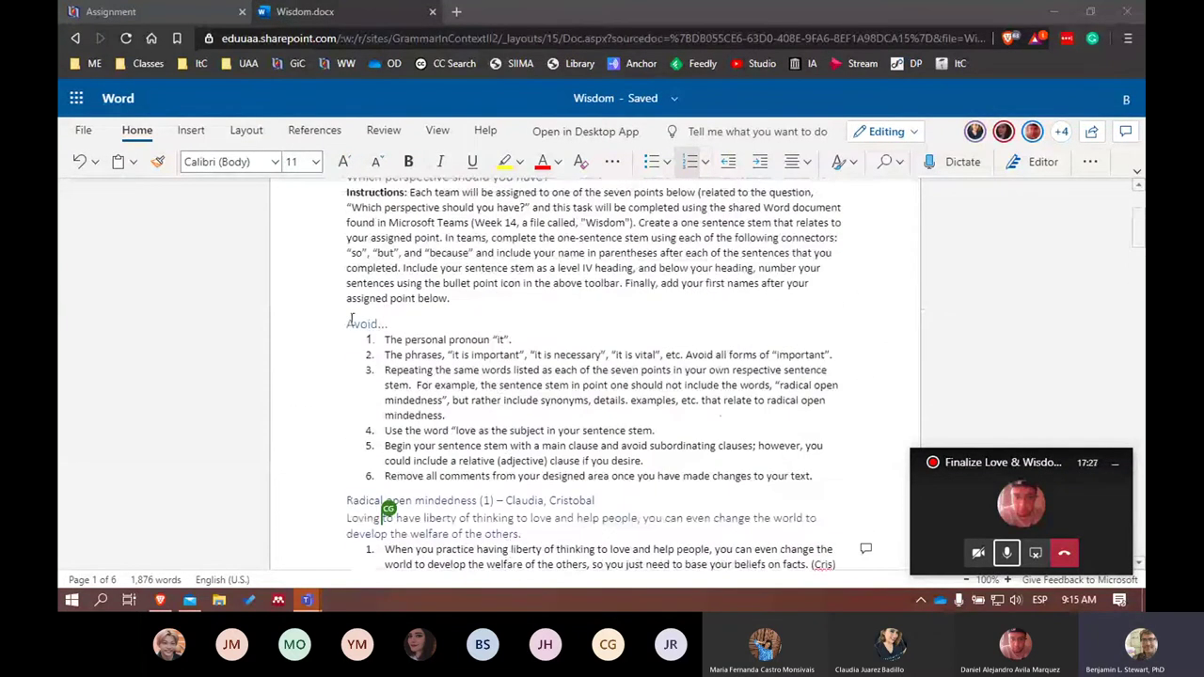
{"action": "left_click_drag", "start_coordinate": [381, 339], "coordinate": [845, 474]}
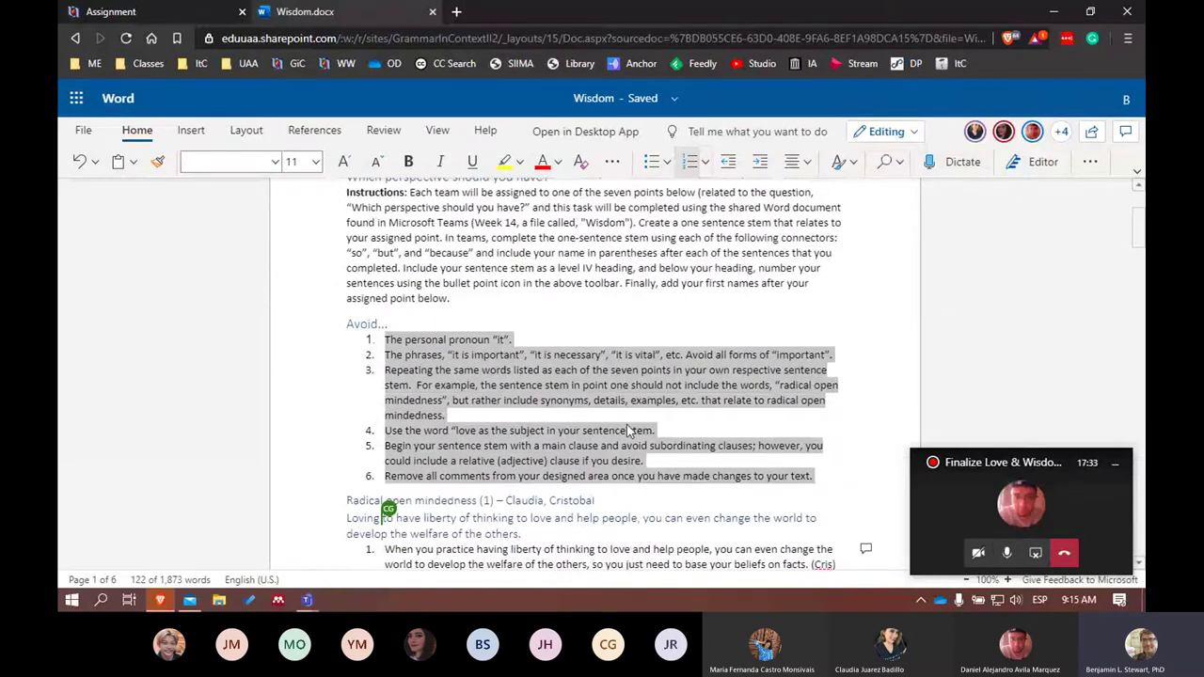
{"action": "scroll", "coordinate": [642, 417], "scroll_direction": "down", "scroll_amount": 2}
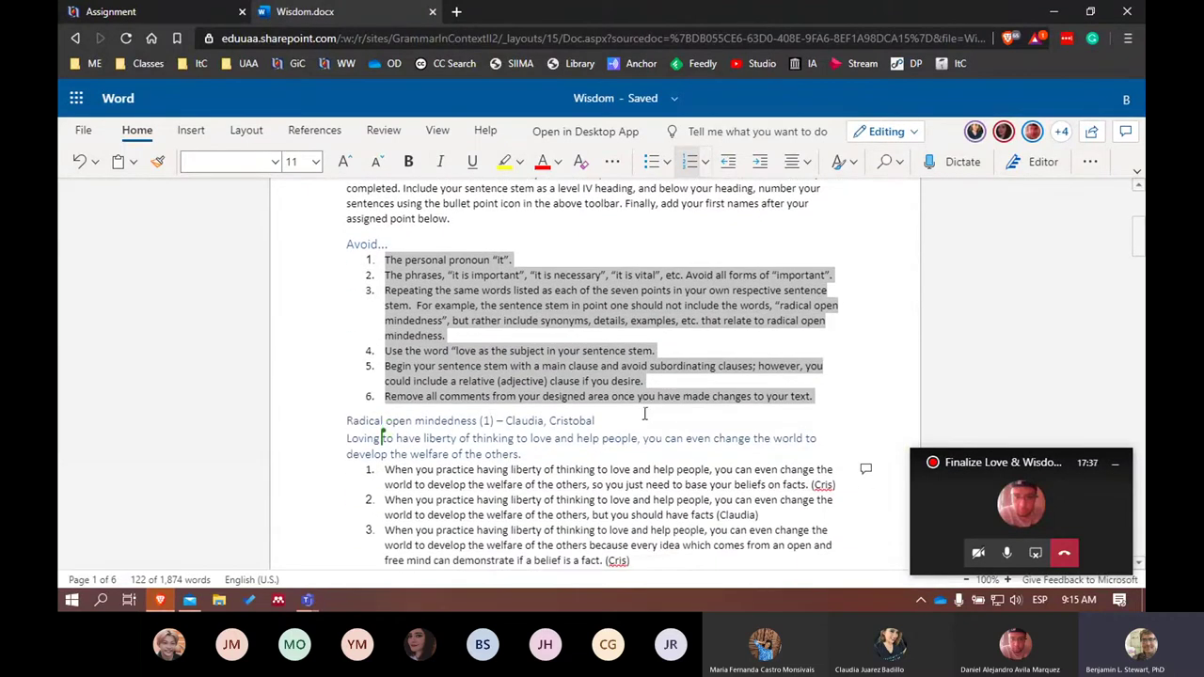
{"action": "scroll", "coordinate": [642, 417], "scroll_direction": "down", "scroll_amount": 6}
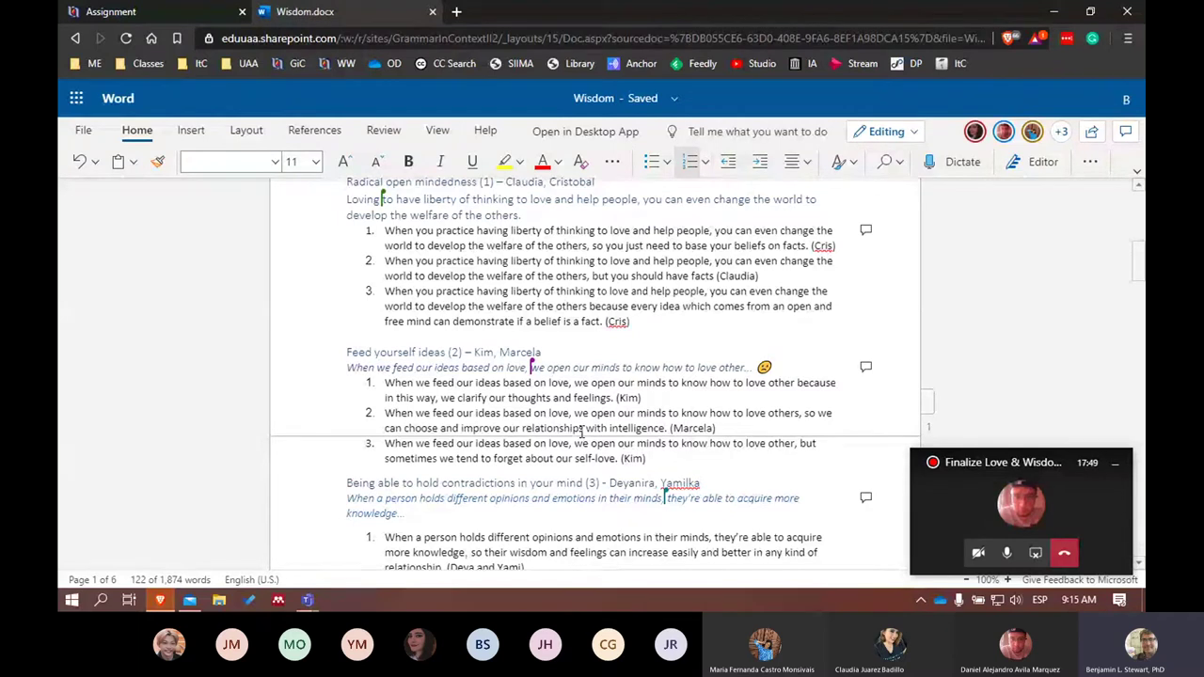
{"action": "left_click", "coordinate": [1008, 553]}
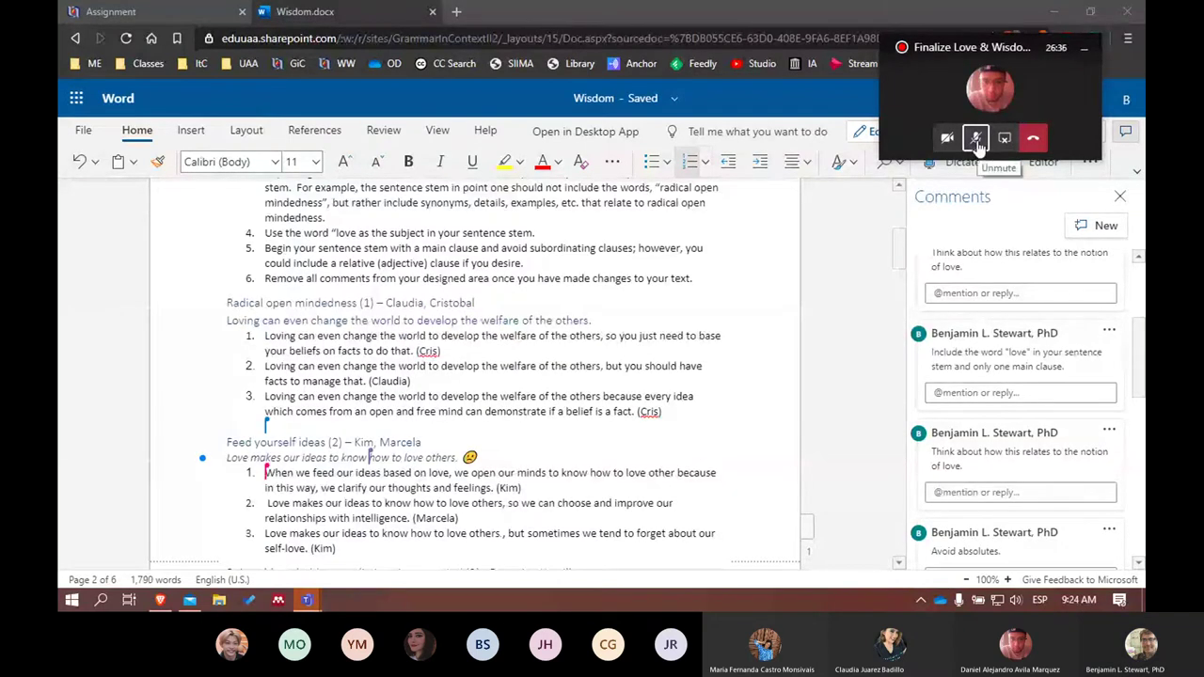
- Unmute the microphone and review the revised PROPE A sentence stems alongside the "Avoid..." rules
{"action": "left_click", "coordinate": [976, 139]}
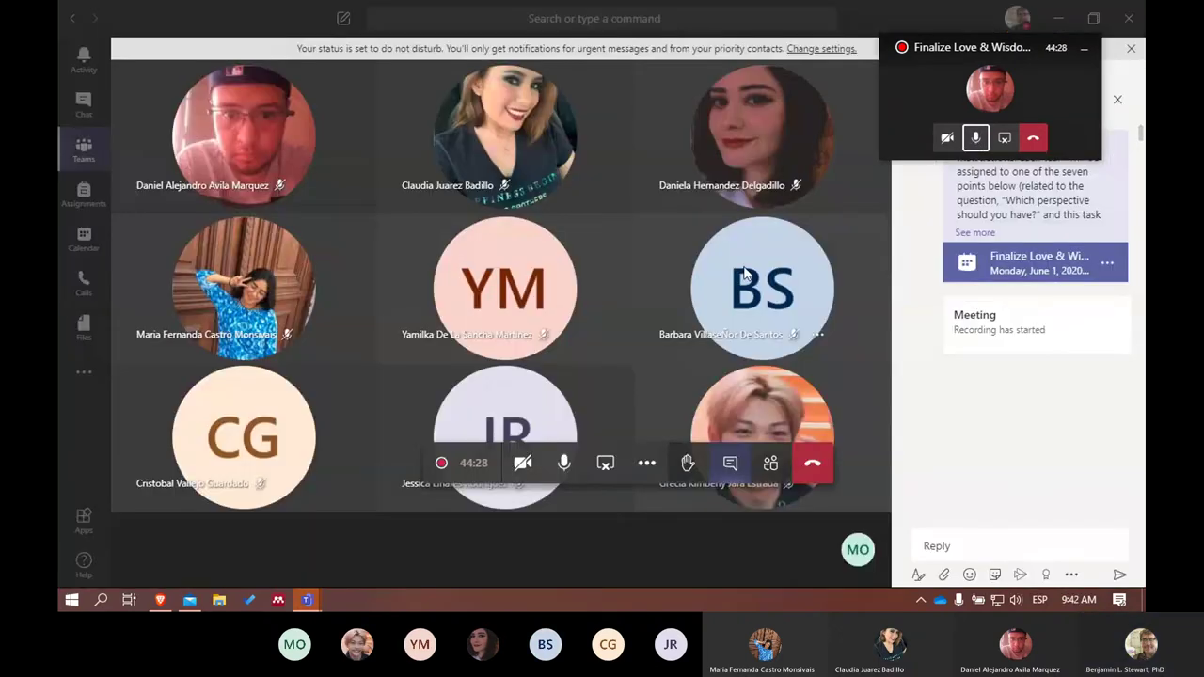
{"action": "mouse_move", "coordinate": [743, 273]}
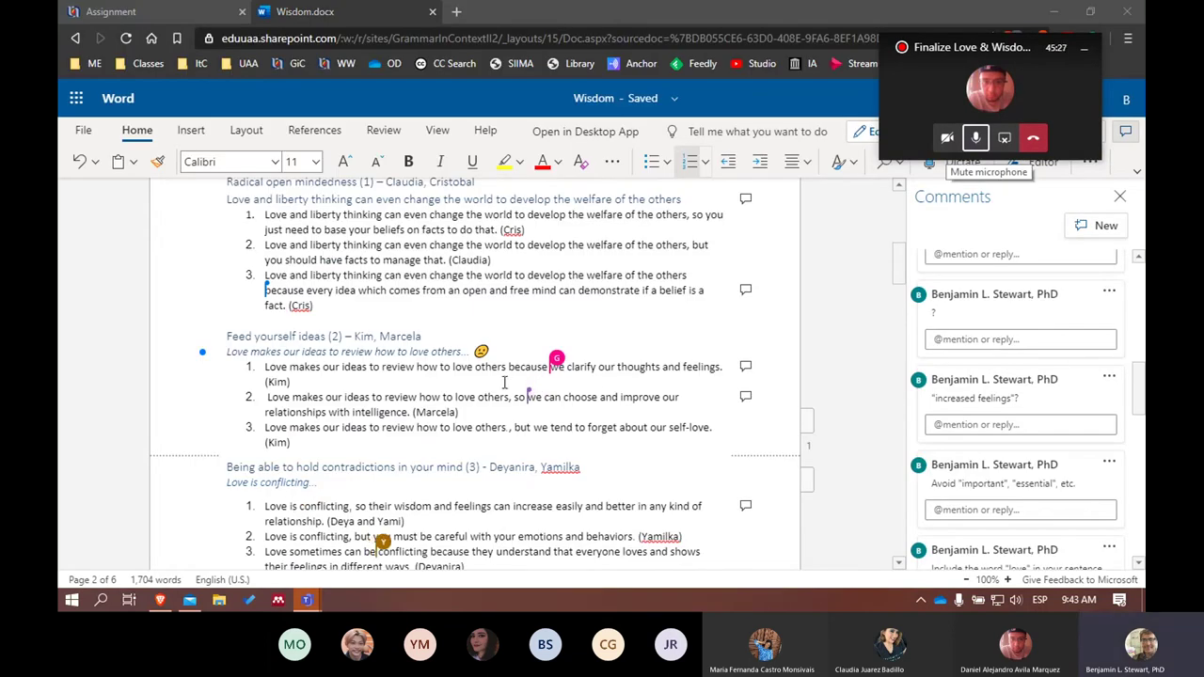
{"action": "scroll", "coordinate": [504, 383], "scroll_direction": "up", "scroll_amount": 3}
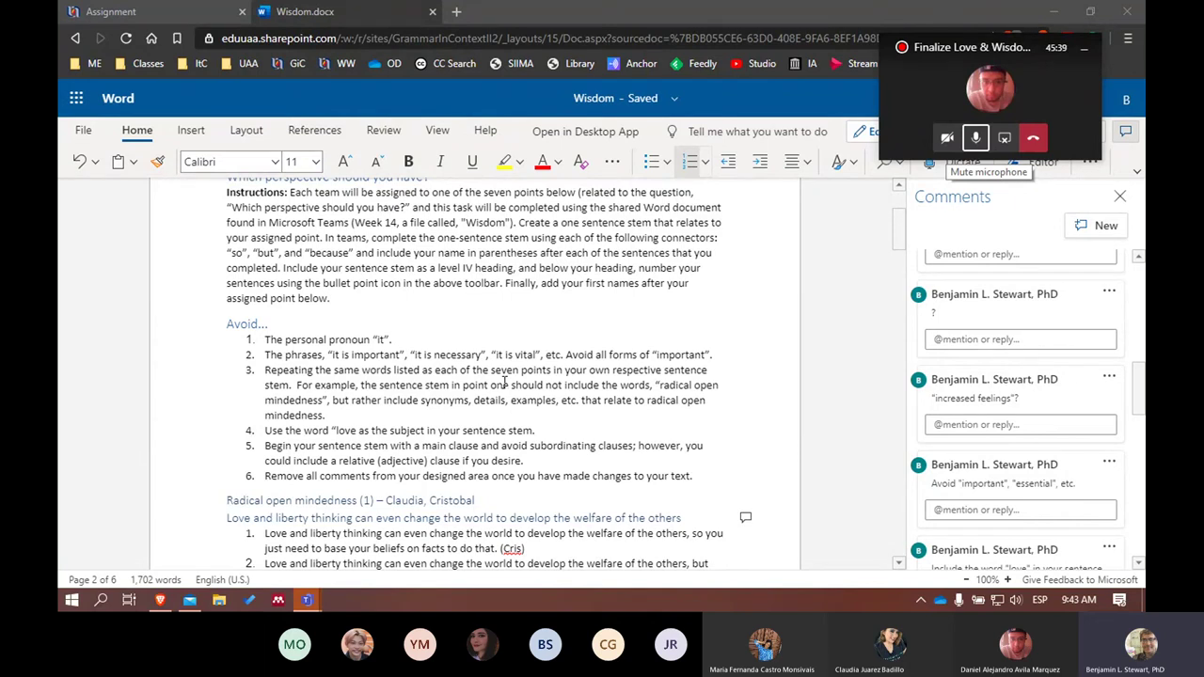
{"action": "scroll", "coordinate": [374, 356], "scroll_direction": "down", "scroll_amount": 3}
{"action": "scroll", "coordinate": [349, 362], "scroll_direction": "up", "scroll_amount": 1}
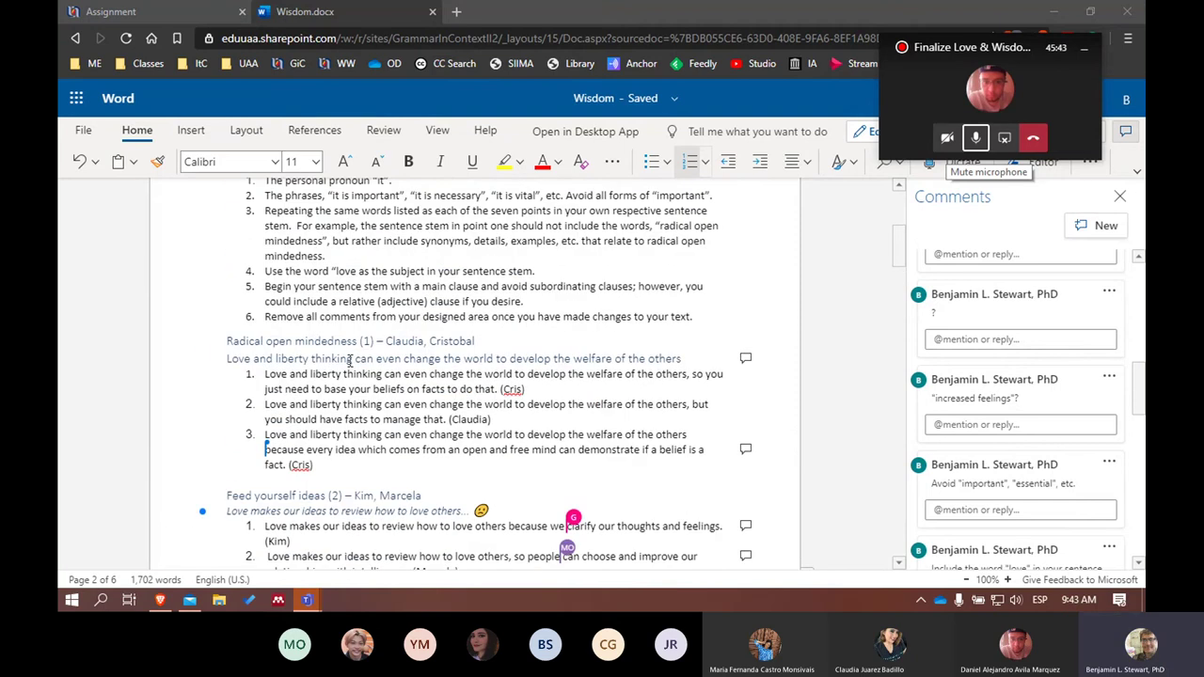
{"action": "scroll", "coordinate": [350, 360], "scroll_direction": "down", "scroll_amount": 3}
{"action": "scroll", "coordinate": [338, 376], "scroll_direction": "up", "scroll_amount": 3}
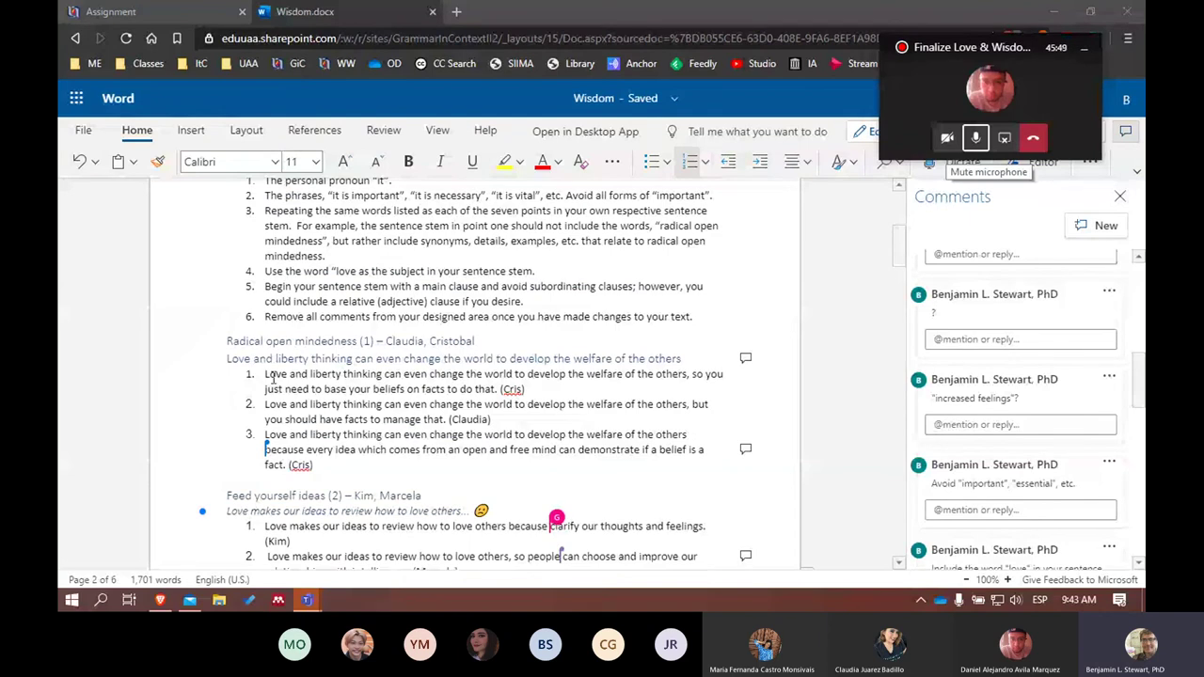
{"action": "scroll", "coordinate": [273, 376], "scroll_direction": "down", "scroll_amount": 5}
{"action": "scroll", "coordinate": [286, 376], "scroll_direction": "down", "scroll_amount": 3}
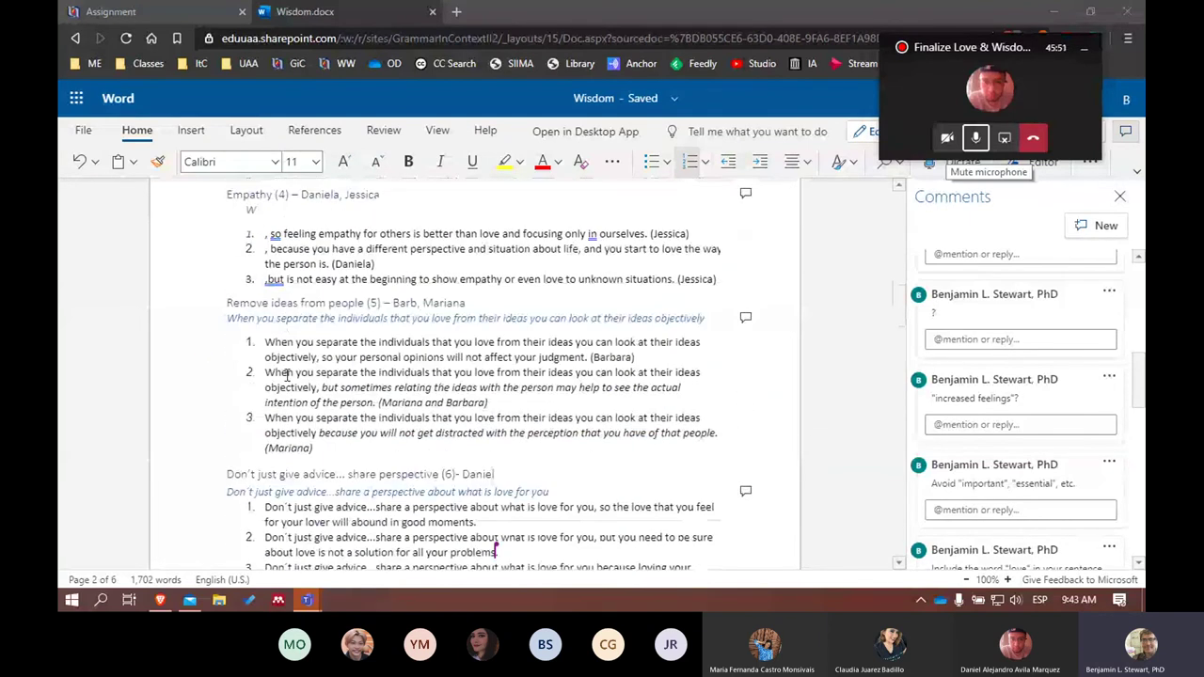
{"action": "scroll", "coordinate": [287, 373], "scroll_direction": "up", "scroll_amount": 9}
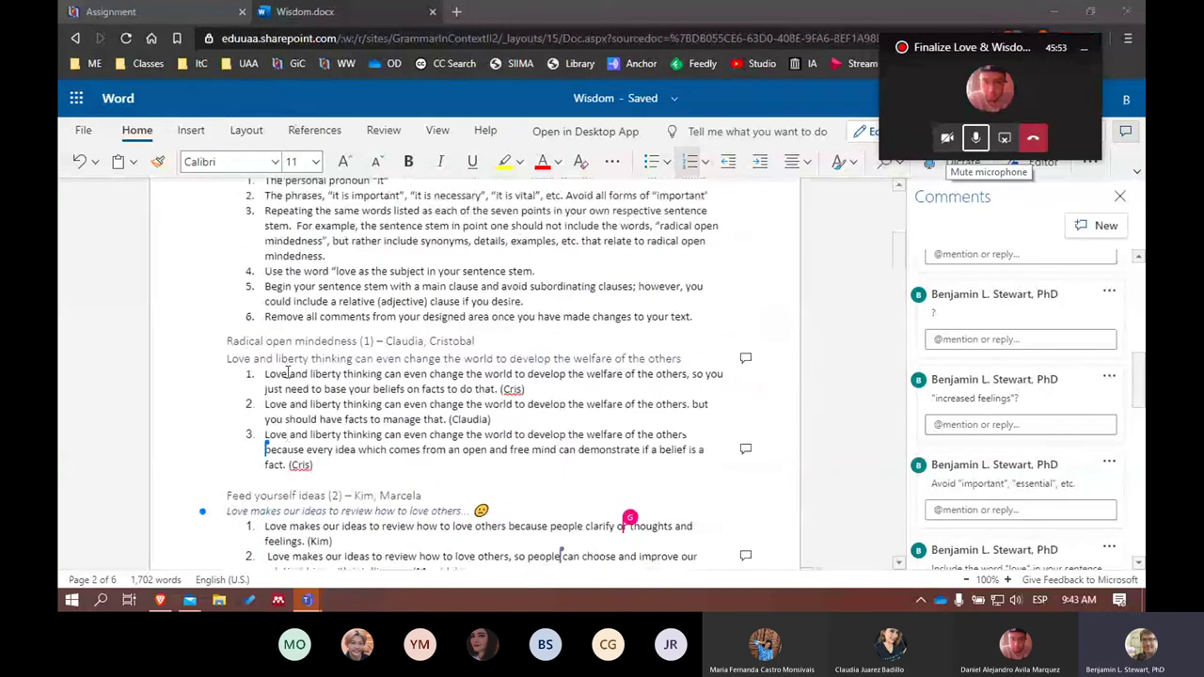
{"action": "scroll", "coordinate": [295, 368], "scroll_direction": "down", "scroll_amount": 2}
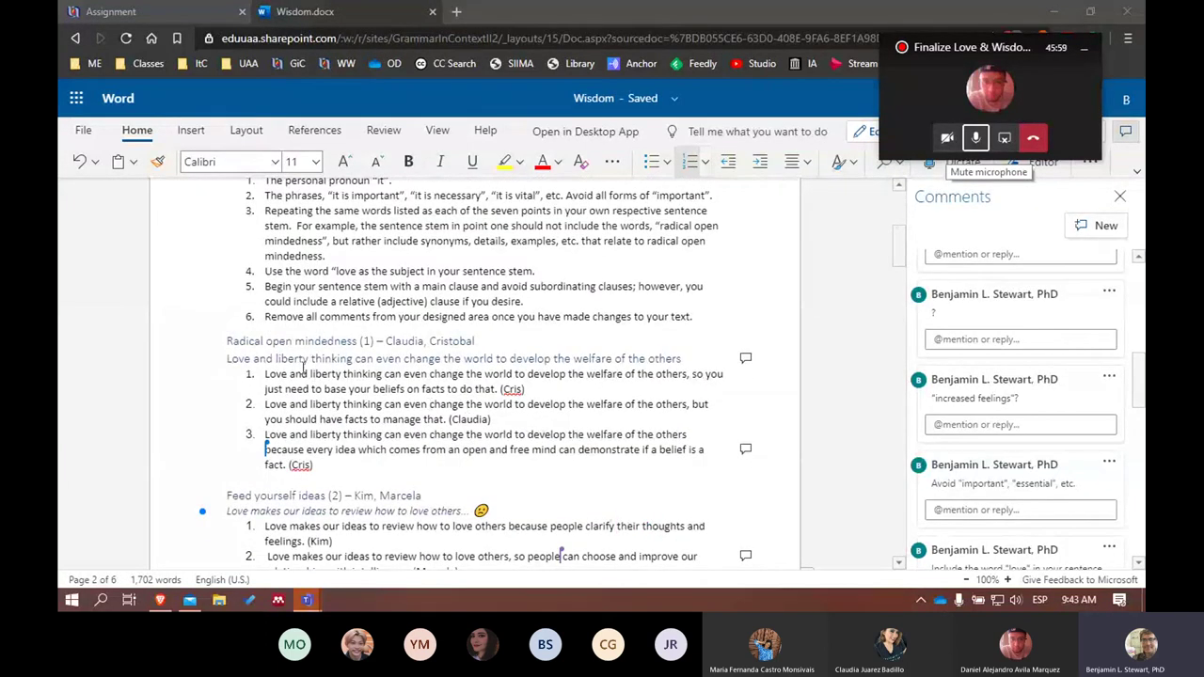
- Select the "Radical open mindedness (1)" heading line and compare the PROPE A sections with the instructions and "Avoid..." rules
{"action": "left_click_drag", "start_coordinate": [229, 348], "coordinate": [497, 336]}
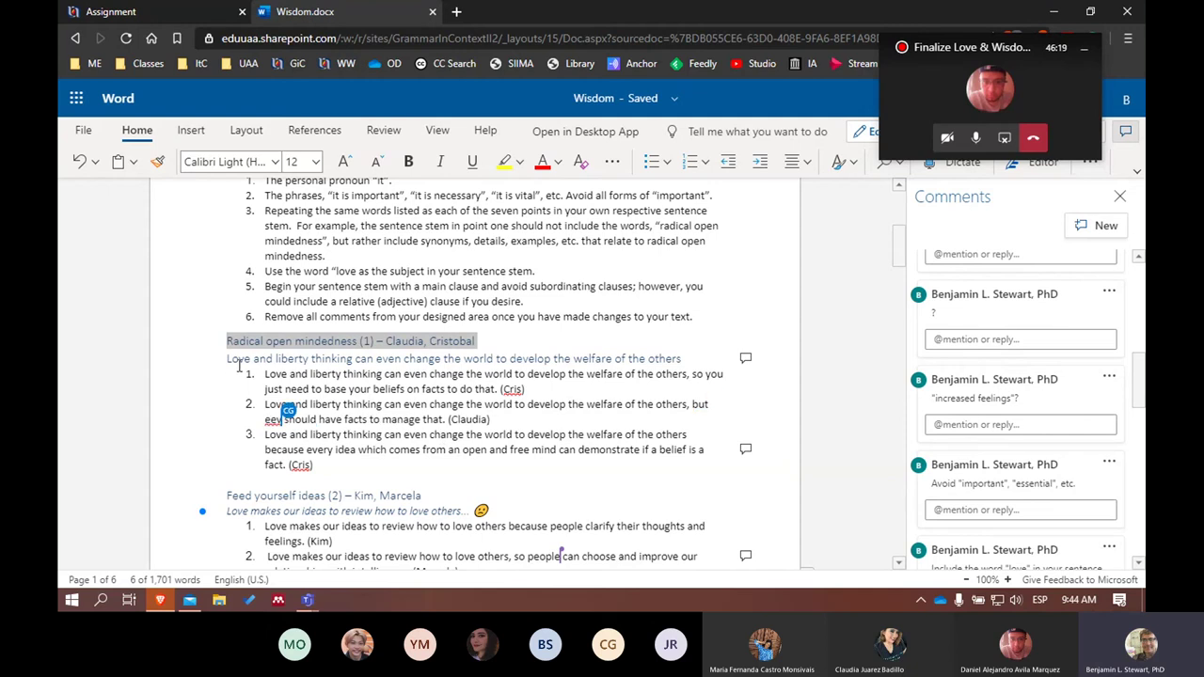
{"action": "scroll", "coordinate": [325, 337], "scroll_direction": "up", "scroll_amount": 5}
{"action": "scroll", "coordinate": [325, 337], "scroll_direction": "down", "scroll_amount": 3}
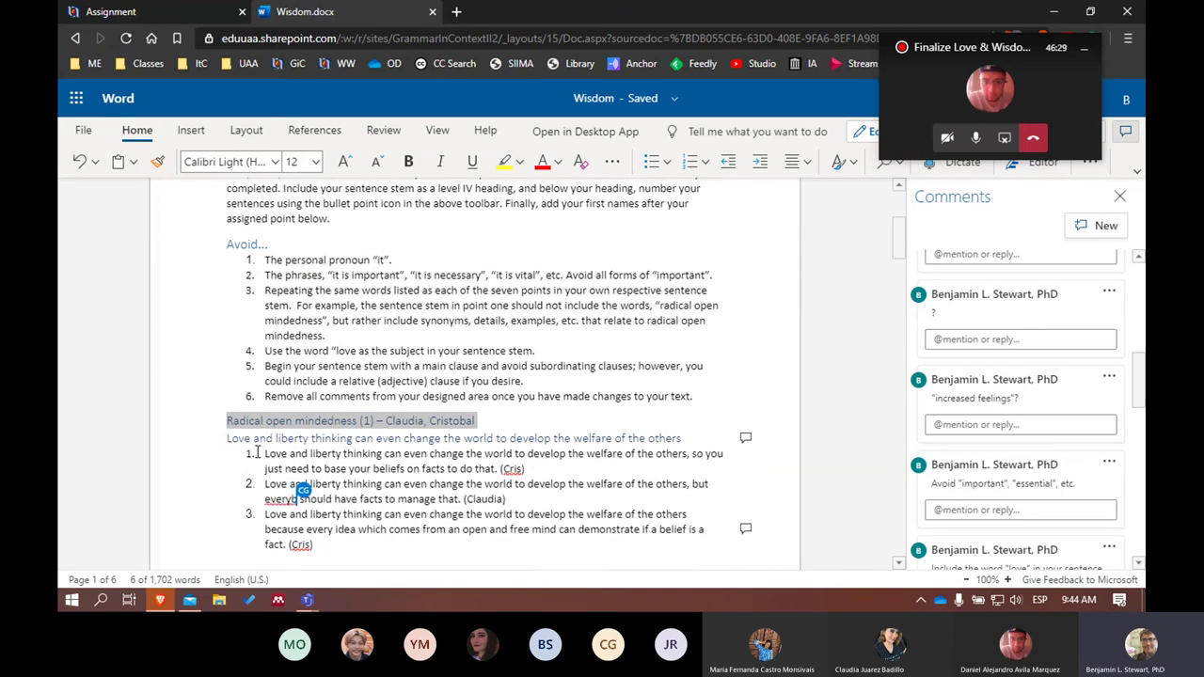
{"action": "scroll", "coordinate": [274, 427], "scroll_direction": "down", "scroll_amount": 3}
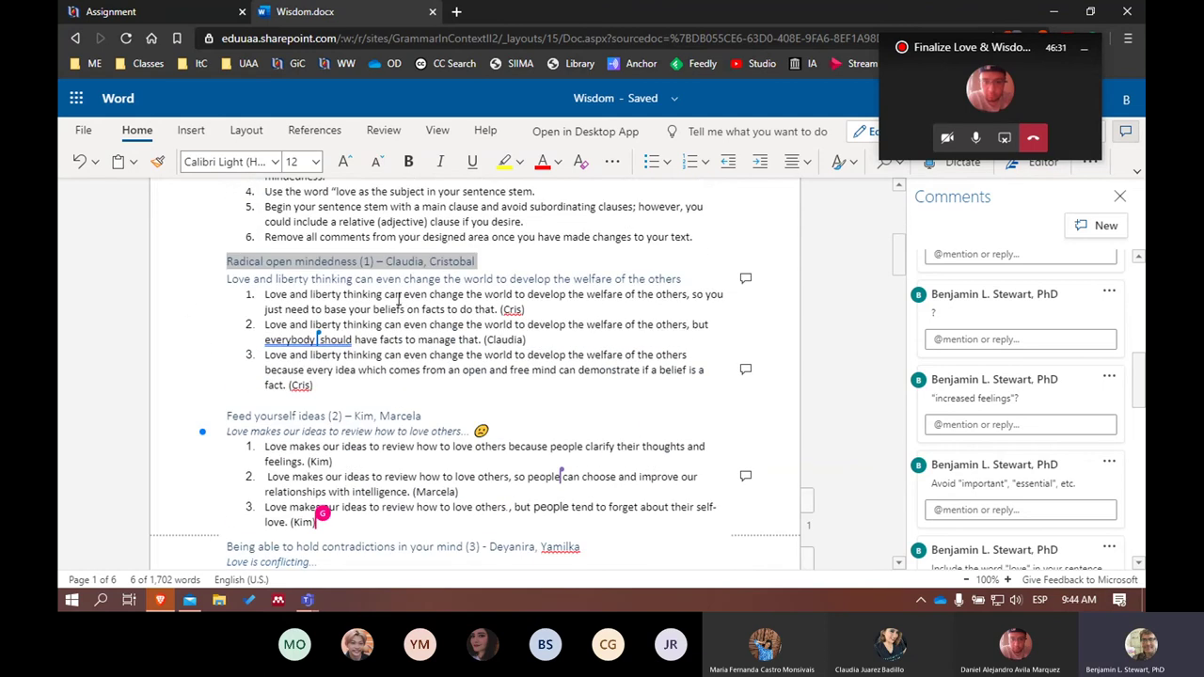
{"action": "scroll", "coordinate": [331, 309], "scroll_direction": "down", "scroll_amount": 7}
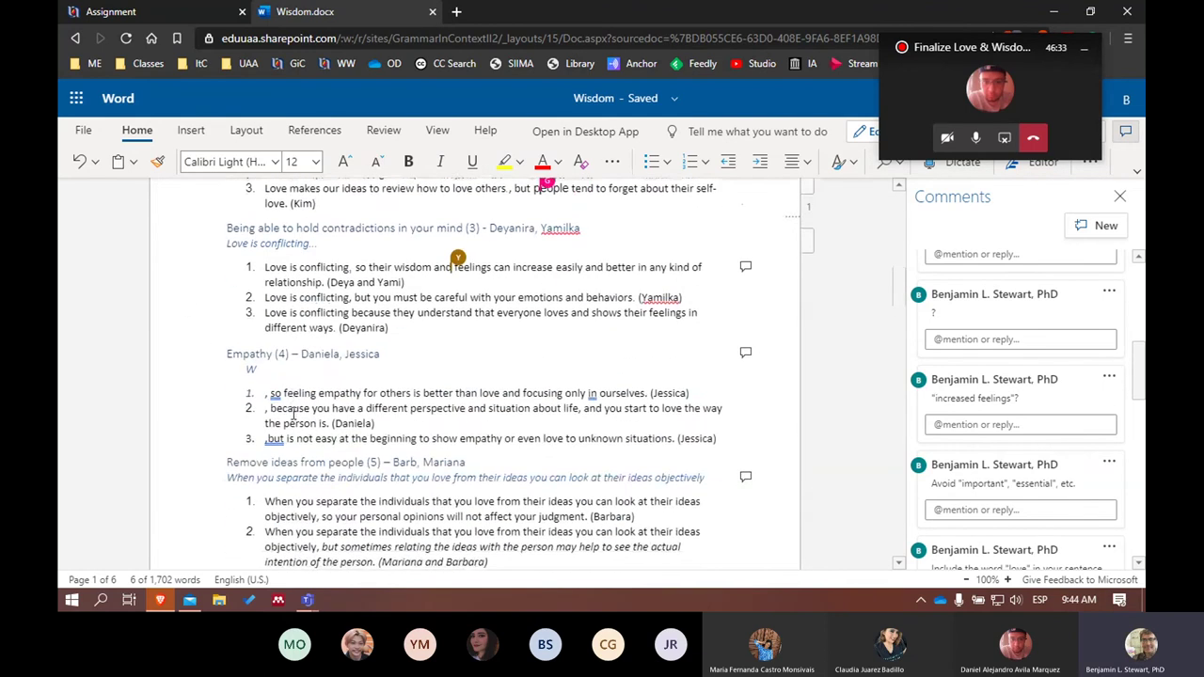
{"action": "scroll", "coordinate": [296, 414], "scroll_direction": "up", "scroll_amount": 10}
{"action": "scroll", "coordinate": [296, 414], "scroll_direction": "up", "scroll_amount": 2}
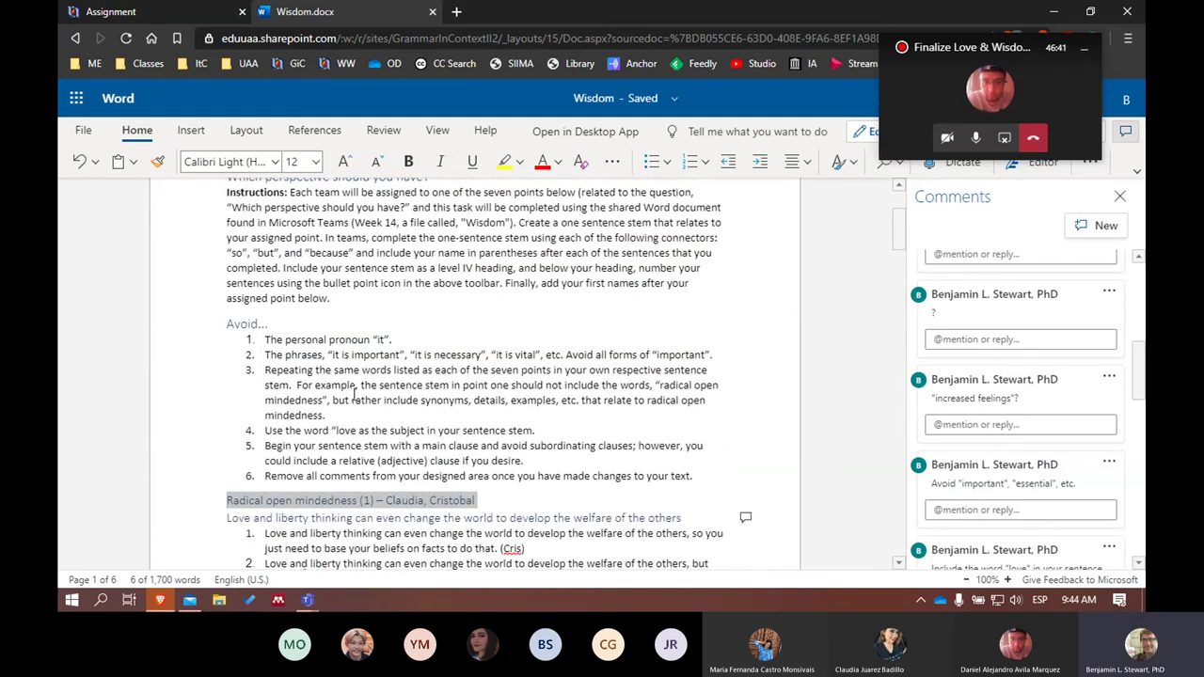
{"action": "scroll", "coordinate": [355, 393], "scroll_direction": "down", "scroll_amount": 3}
{"action": "scroll", "coordinate": [355, 406], "scroll_direction": "down", "scroll_amount": 3}
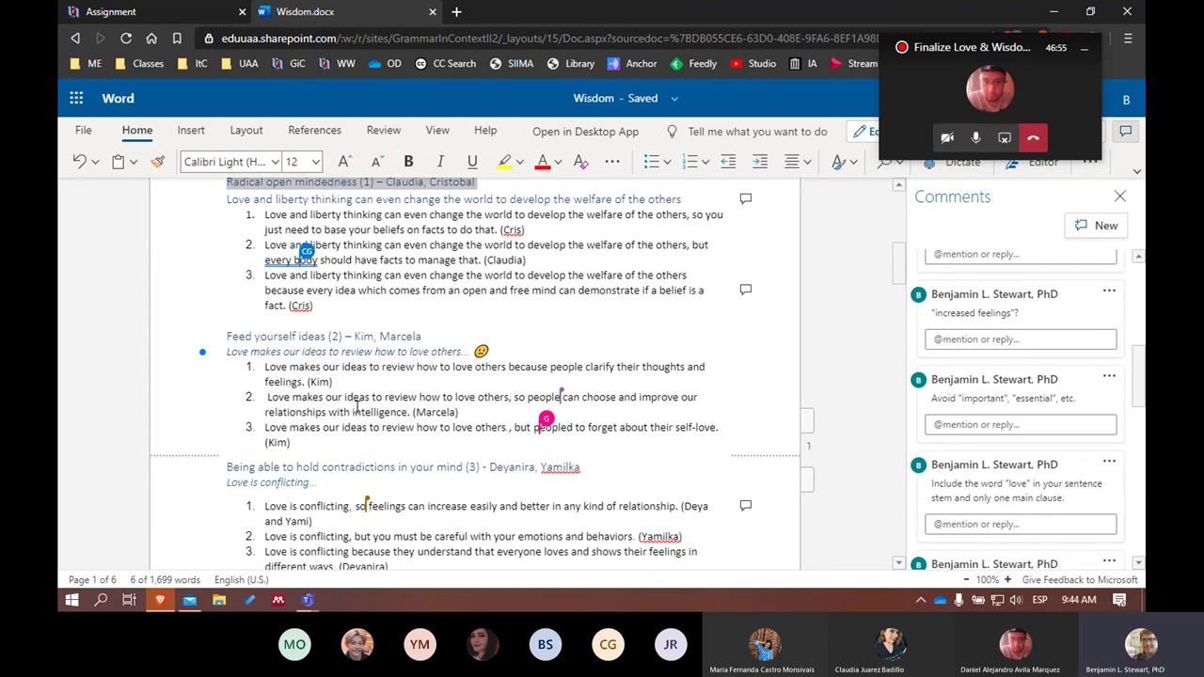
{"action": "scroll", "coordinate": [330, 442], "scroll_direction": "up", "scroll_amount": 3}
{"action": "scroll", "coordinate": [327, 446], "scroll_direction": "up", "scroll_amount": 1}
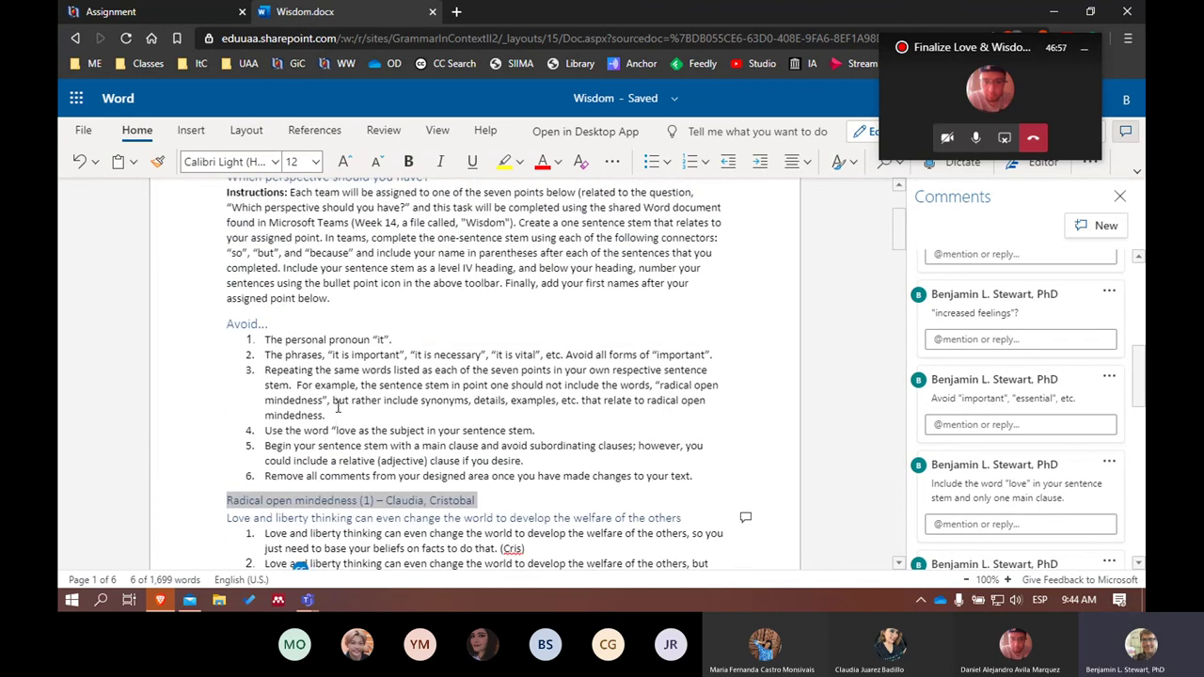
{"action": "scroll", "coordinate": [363, 407], "scroll_direction": "down", "scroll_amount": 1}
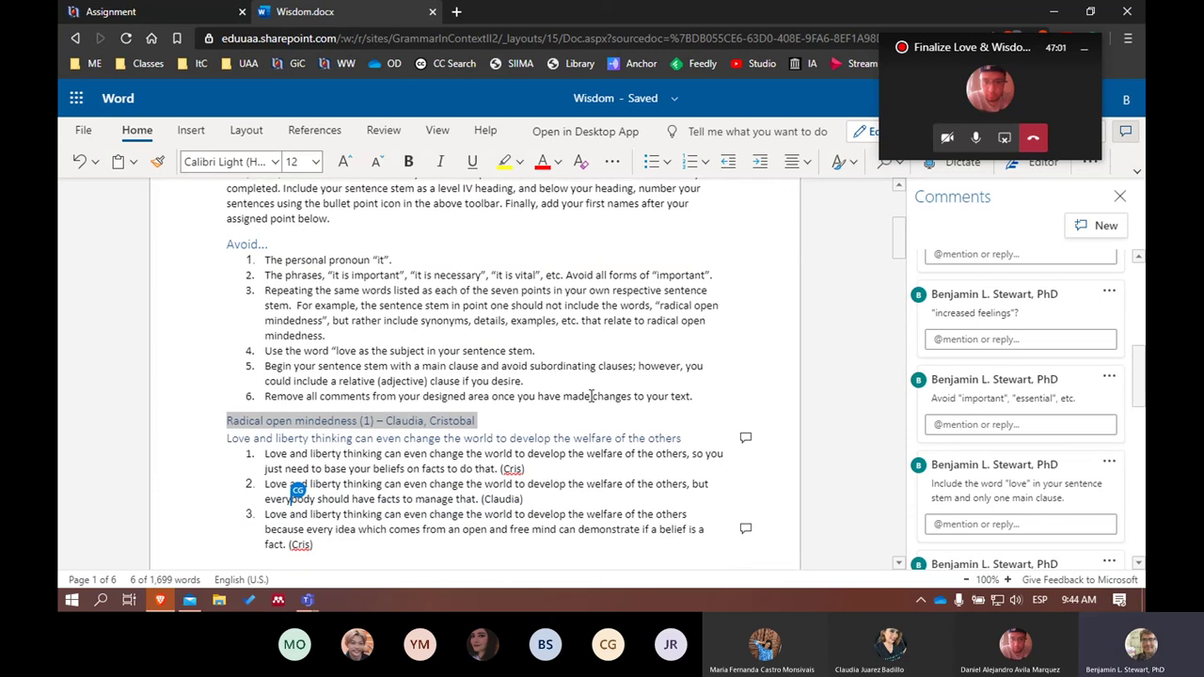
- Highlight the six "Avoid..." rules, followed by the Instructions paragraph together with the "Avoid..." heading
{"action": "left_click", "coordinate": [259, 260]}
{"action": "left_click_drag", "start_coordinate": [280, 270], "coordinate": [718, 397]}
{"action": "scroll", "coordinate": [395, 382], "scroll_direction": "up", "scroll_amount": 3}
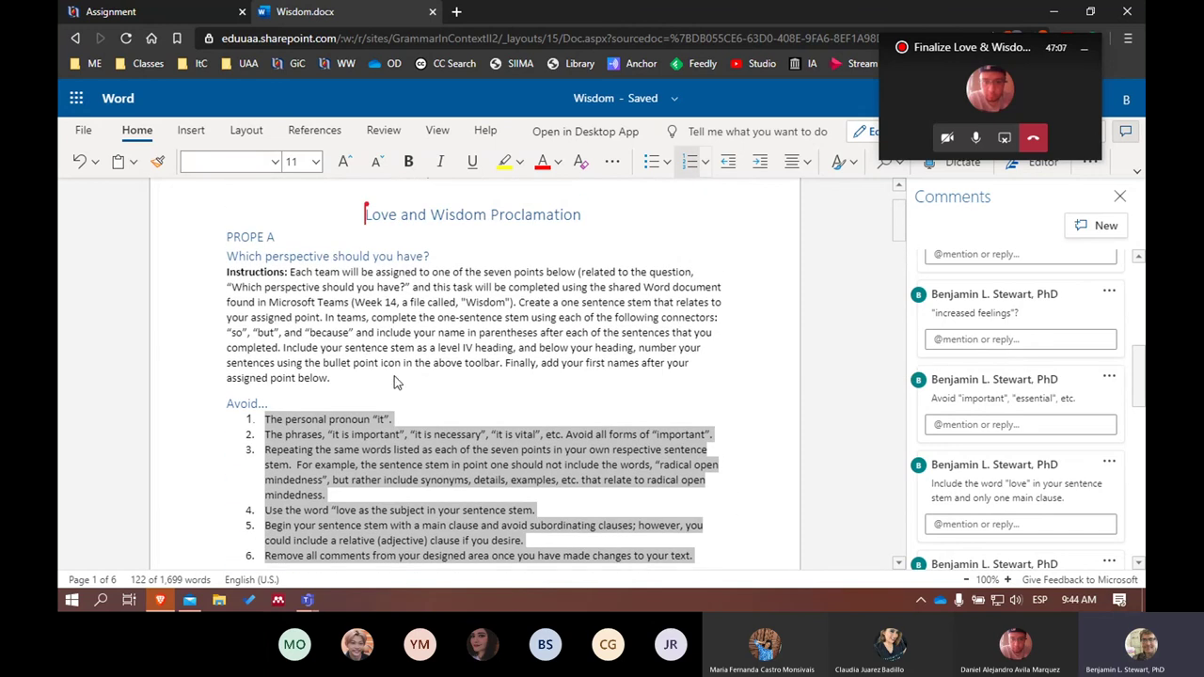
{"action": "left_click_drag", "start_coordinate": [226, 274], "coordinate": [271, 404]}
- Examine the sections from PROPE A through the start of PROPE B, returning to "Radical open mindedness (1)"
{"action": "scroll", "coordinate": [395, 412], "scroll_direction": "down", "scroll_amount": 5}
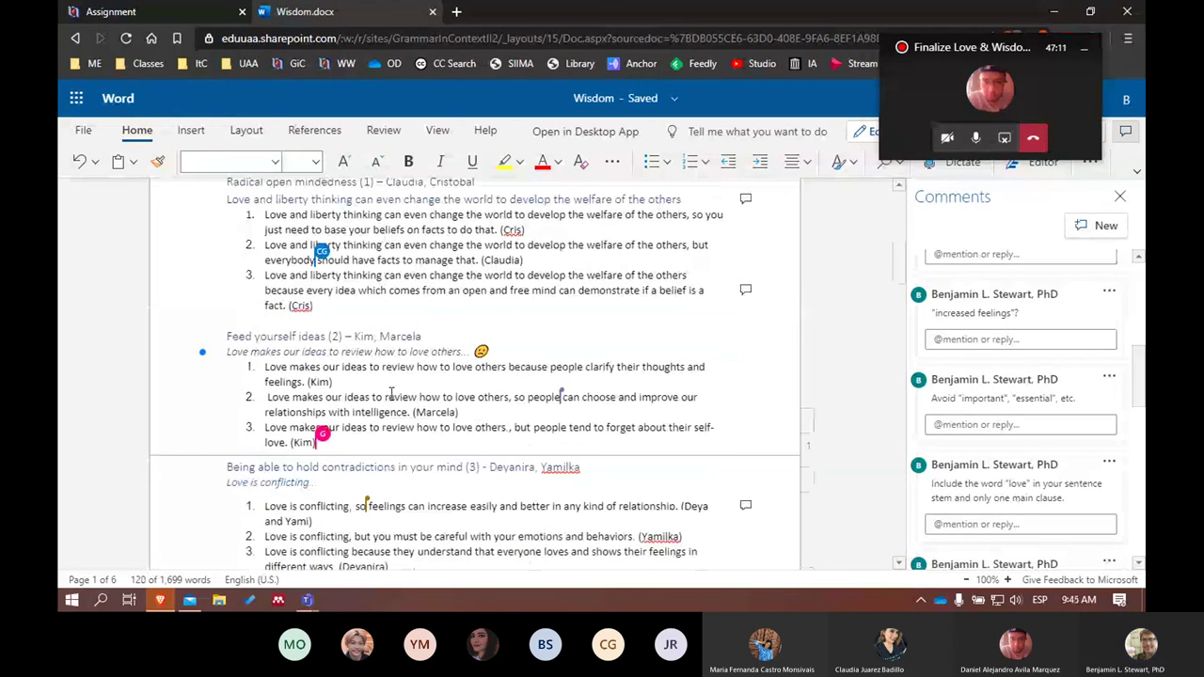
{"action": "scroll", "coordinate": [395, 412], "scroll_direction": "down", "scroll_amount": 3}
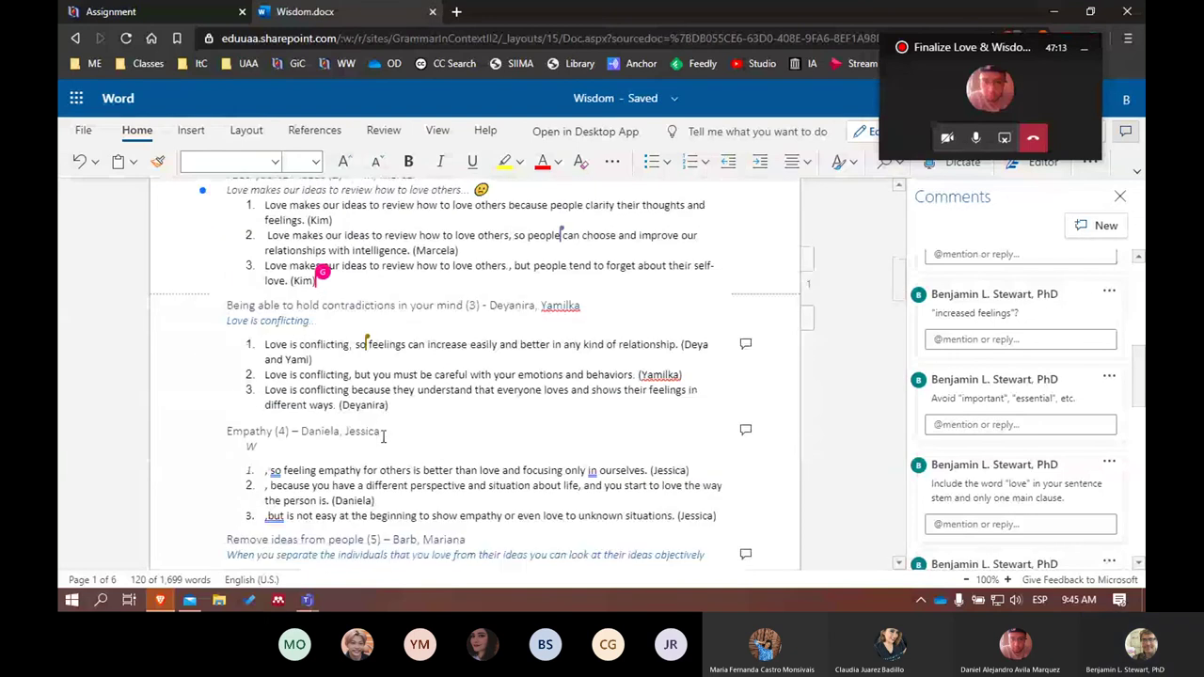
{"action": "scroll", "coordinate": [383, 436], "scroll_direction": "down", "scroll_amount": 2}
{"action": "scroll", "coordinate": [317, 435], "scroll_direction": "down", "scroll_amount": 4}
{"action": "scroll", "coordinate": [575, 488], "scroll_direction": "down", "scroll_amount": 5}
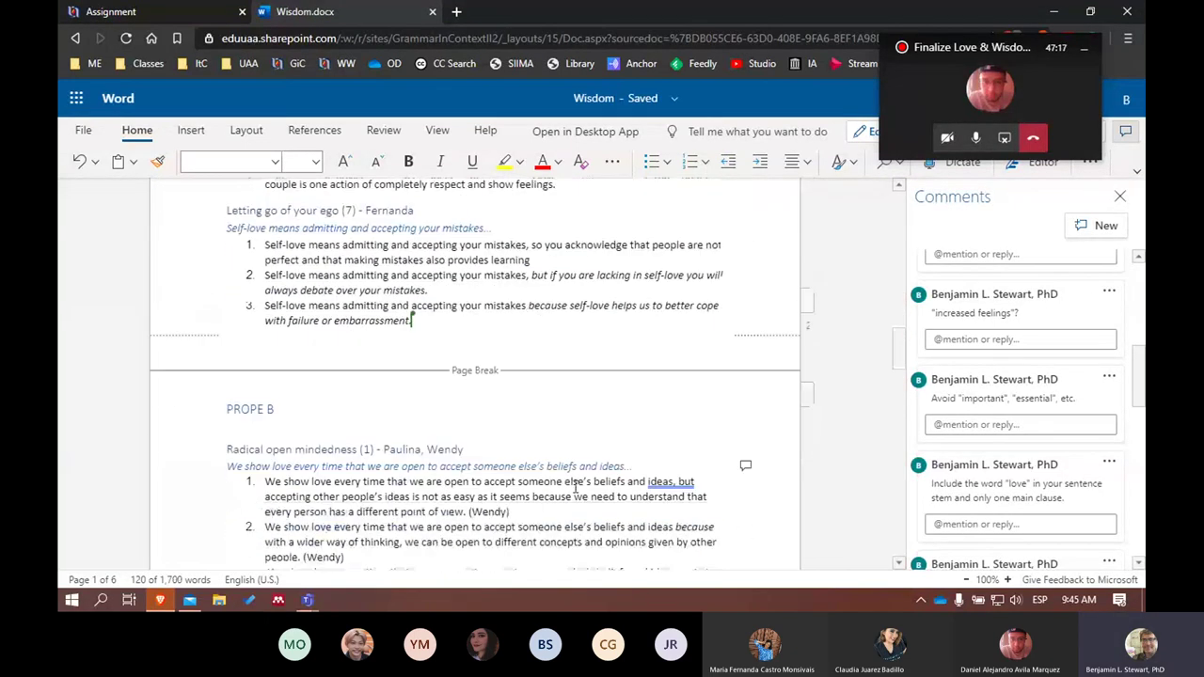
{"action": "scroll", "coordinate": [576, 487], "scroll_direction": "up", "scroll_amount": 8}
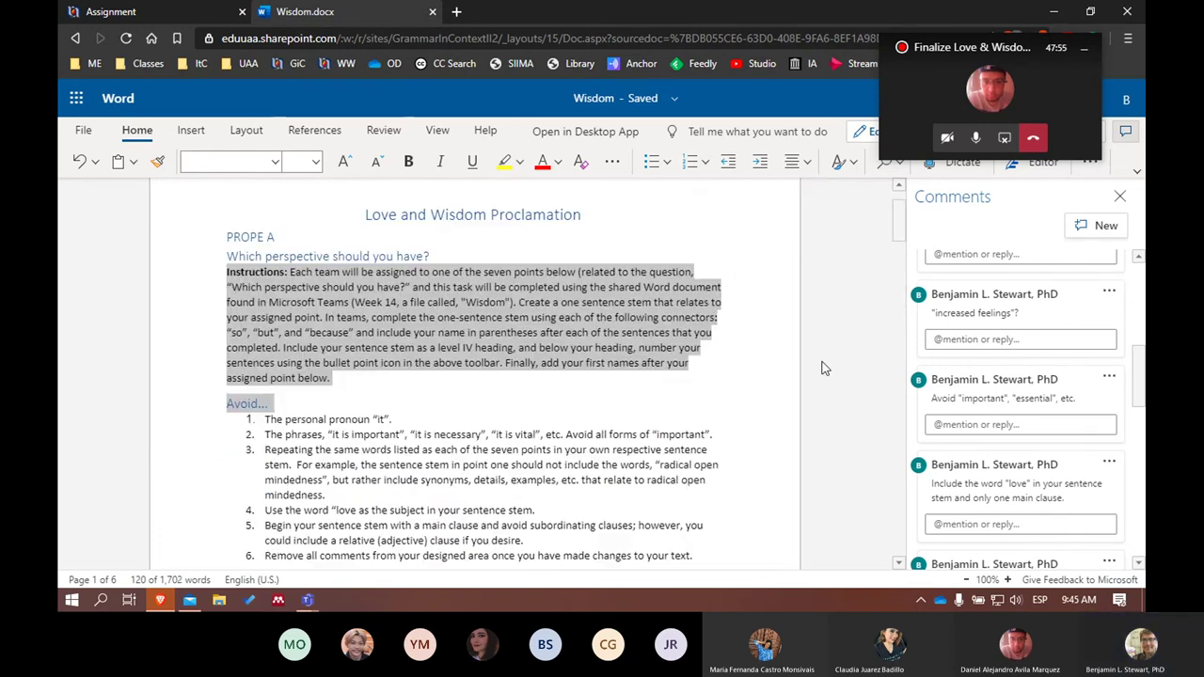
{"action": "scroll", "coordinate": [625, 384], "scroll_direction": "down", "scroll_amount": 3}
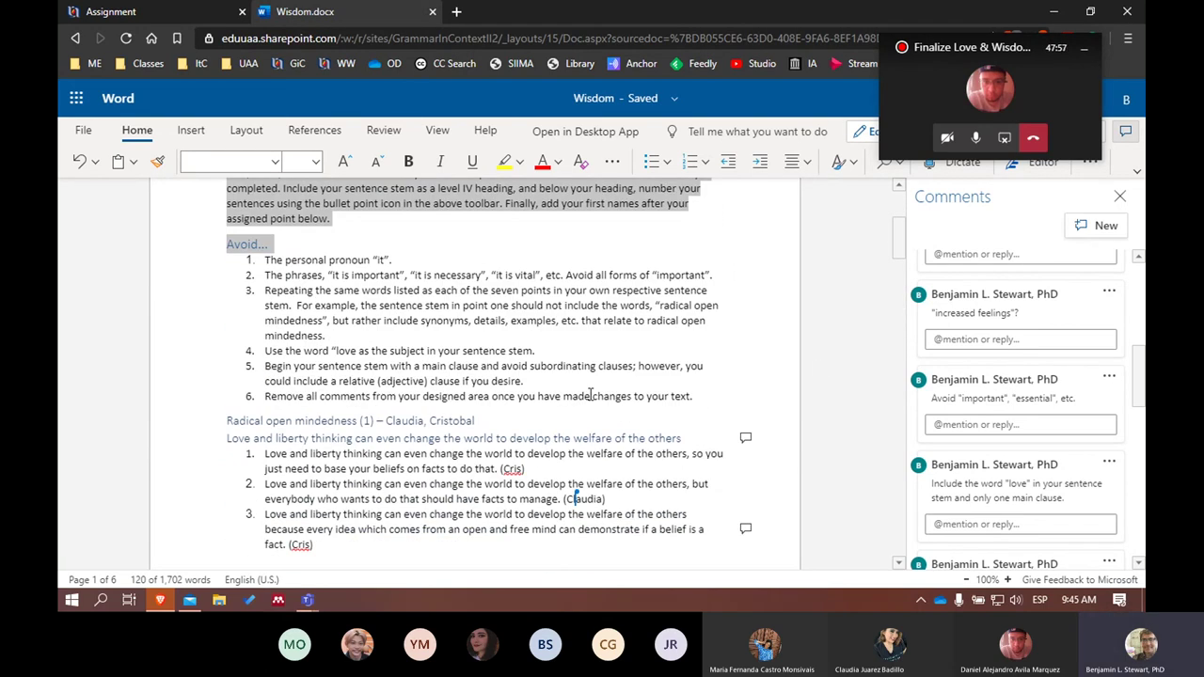
{"action": "scroll", "coordinate": [591, 395], "scroll_direction": "down", "scroll_amount": 2}
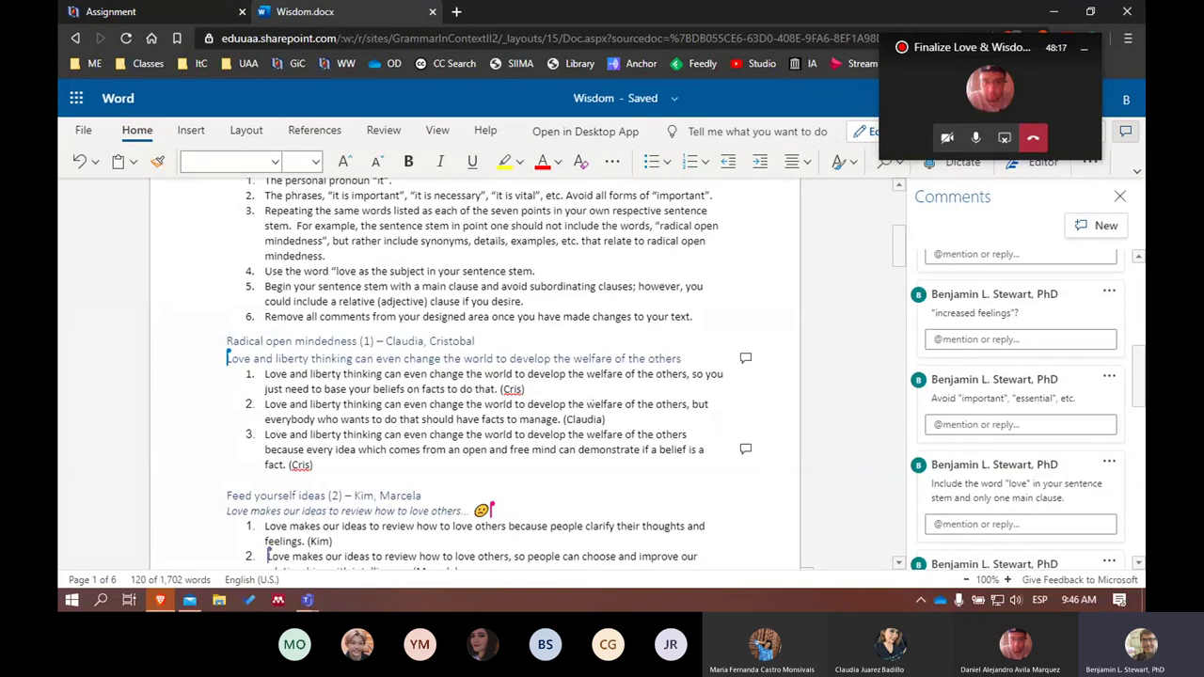
- Switch to the Teams meeting window and open the additional meeting options
{"action": "left_click", "coordinate": [919, 102]}
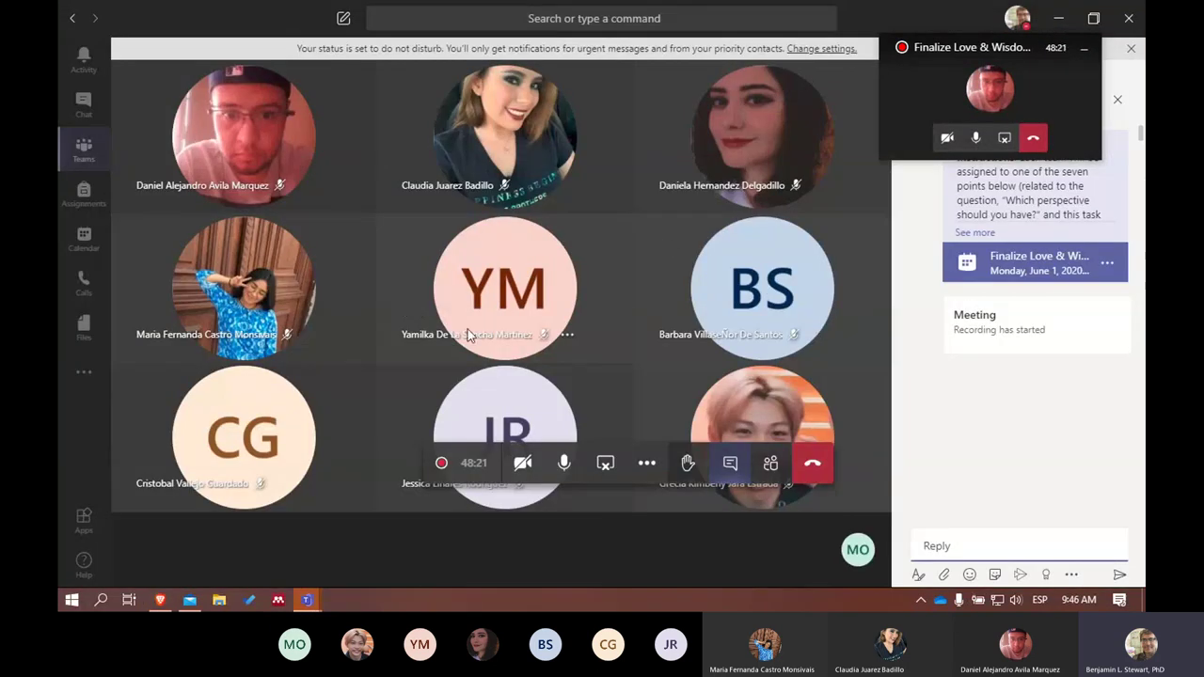
{"action": "mouse_move", "coordinate": [549, 410]}
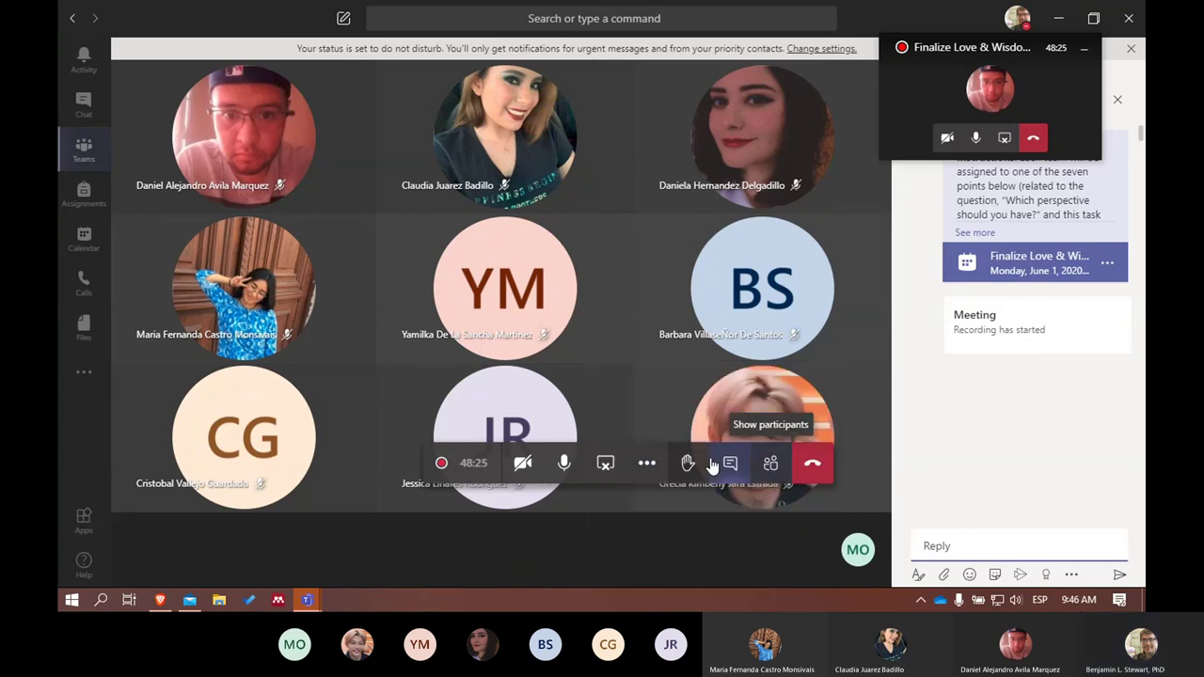
{"action": "left_click", "coordinate": [646, 464]}
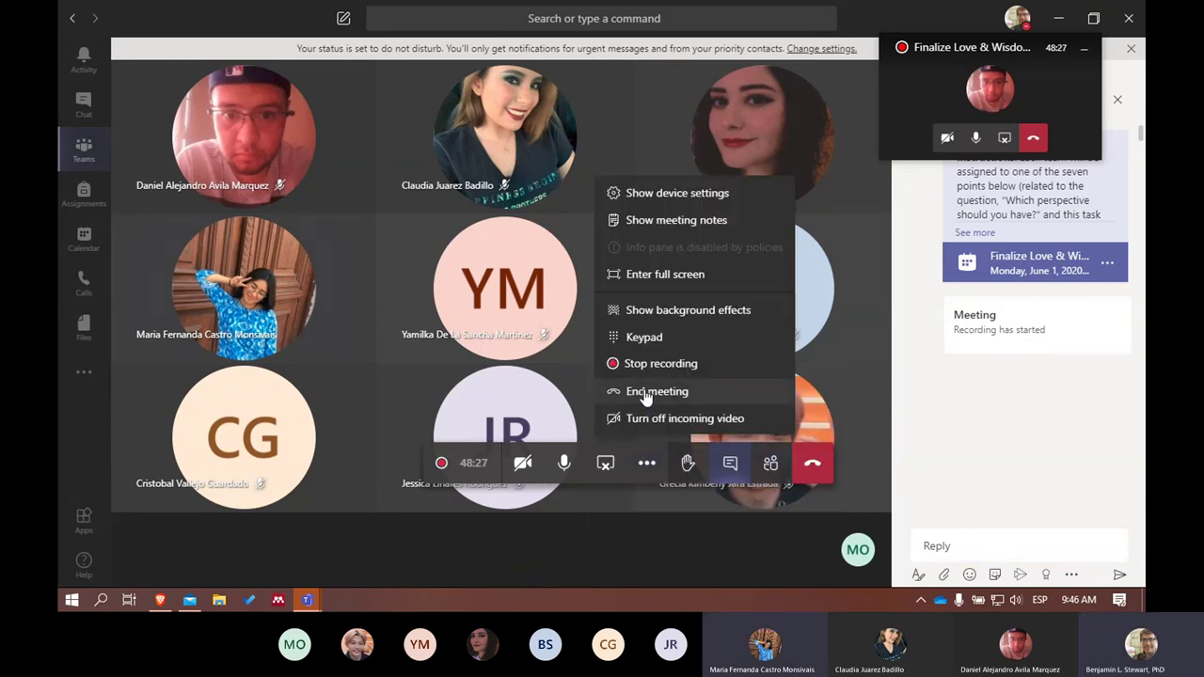